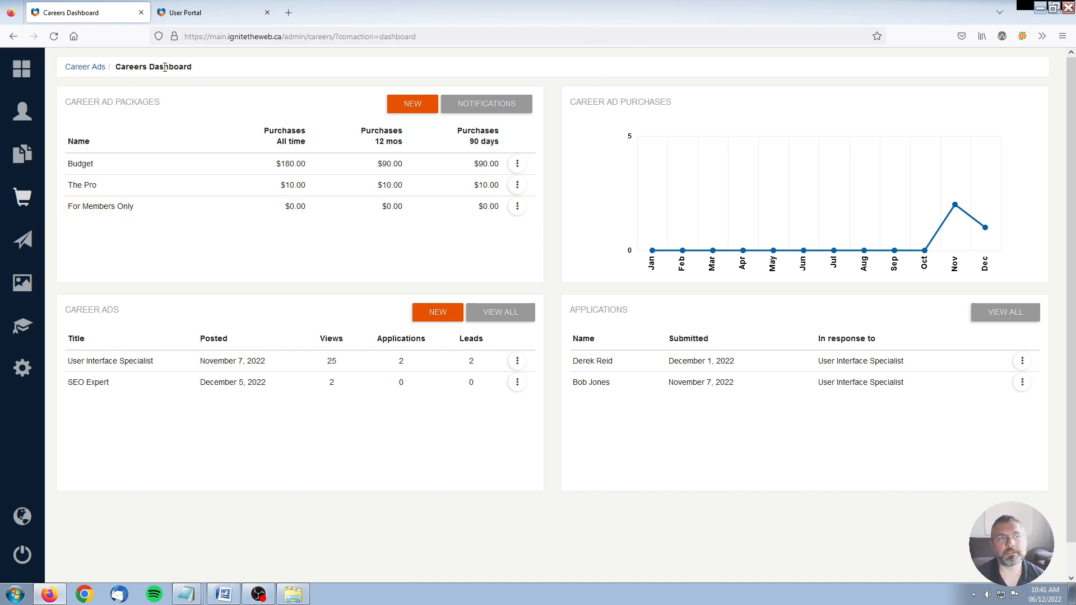
{"action": "left_click_drag", "start_coordinate": [67, 312], "coordinate": [147, 314]}
{"action": "left_click", "coordinate": [351, 458]}
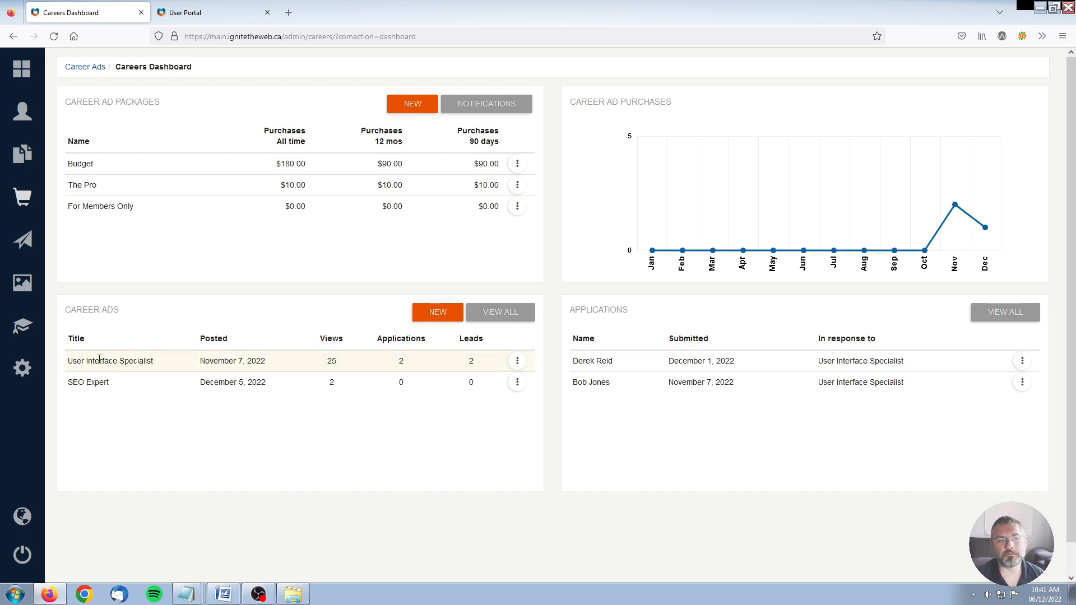
{"action": "left_click_drag", "start_coordinate": [71, 360], "coordinate": [168, 363]}
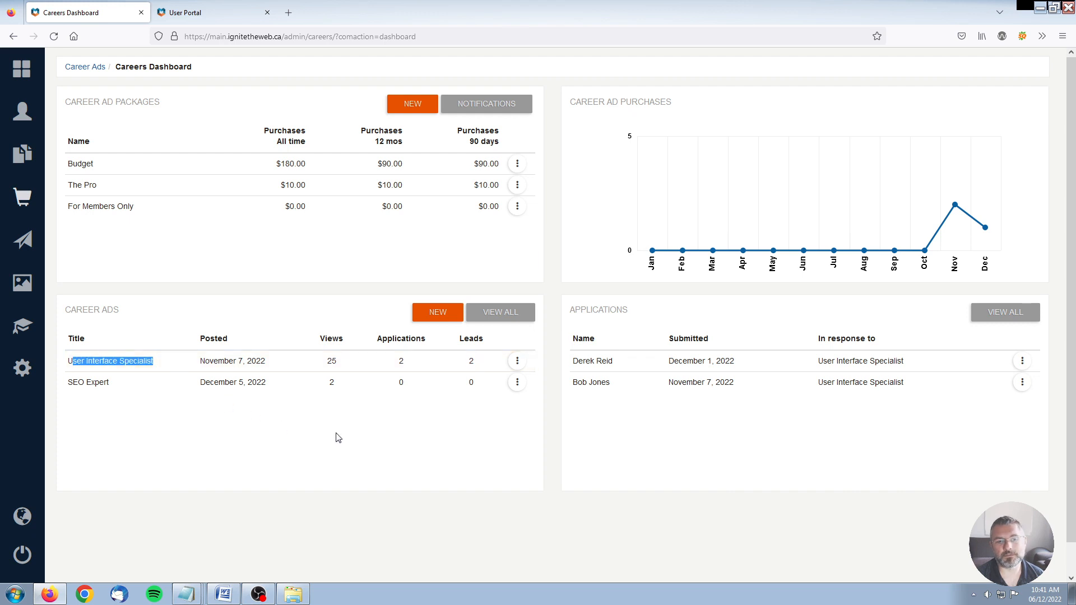
{"action": "left_click", "coordinate": [354, 427]}
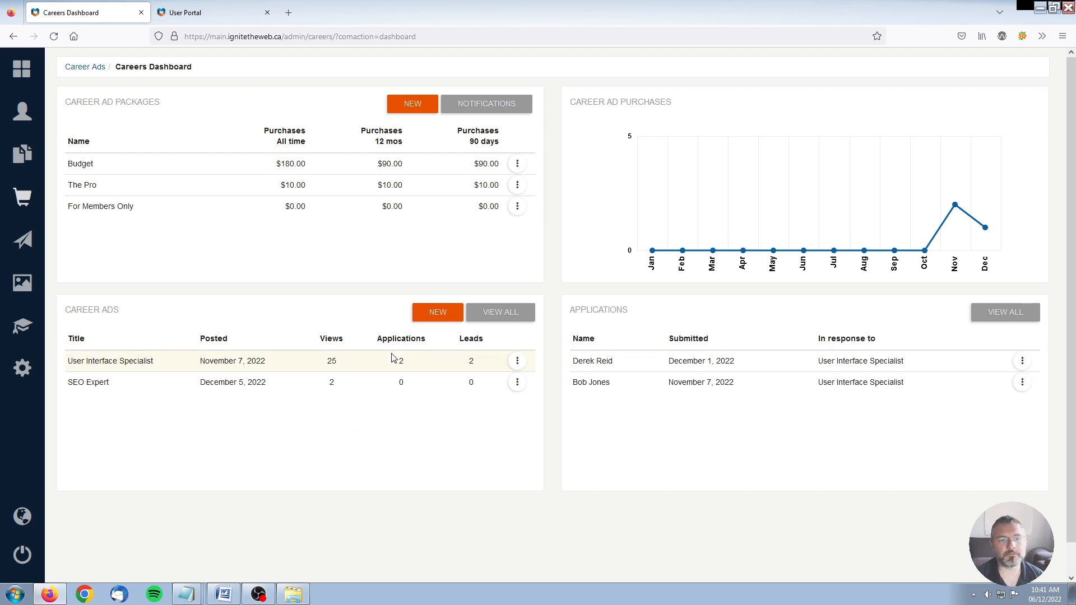
Open the User Interface Specialist career ad for editing and set its review status to Pending Review
{"action": "left_click", "coordinate": [515, 362]}
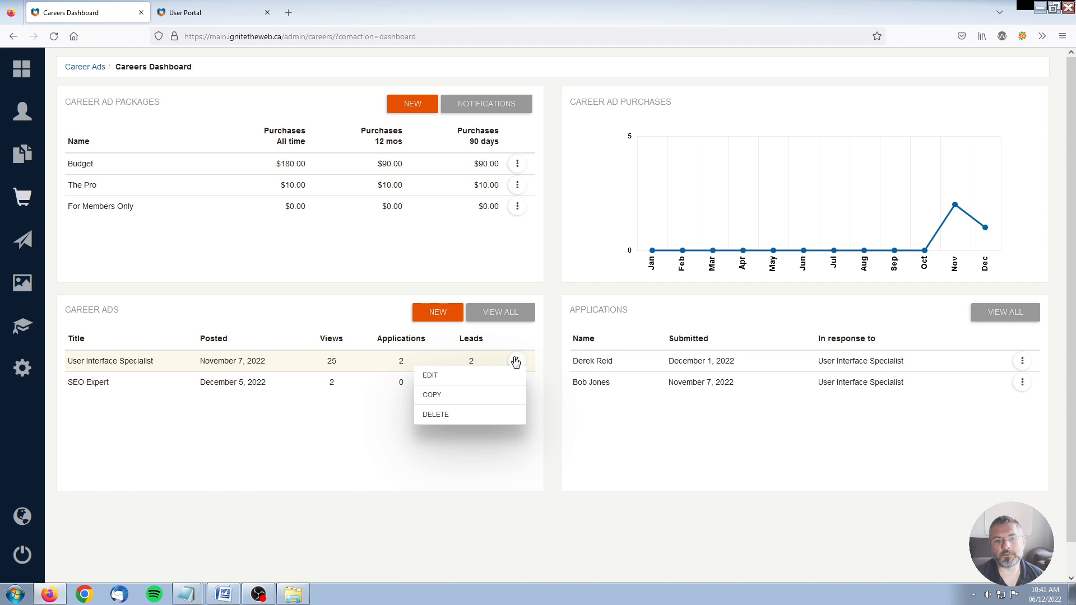
{"action": "left_click", "coordinate": [451, 377]}
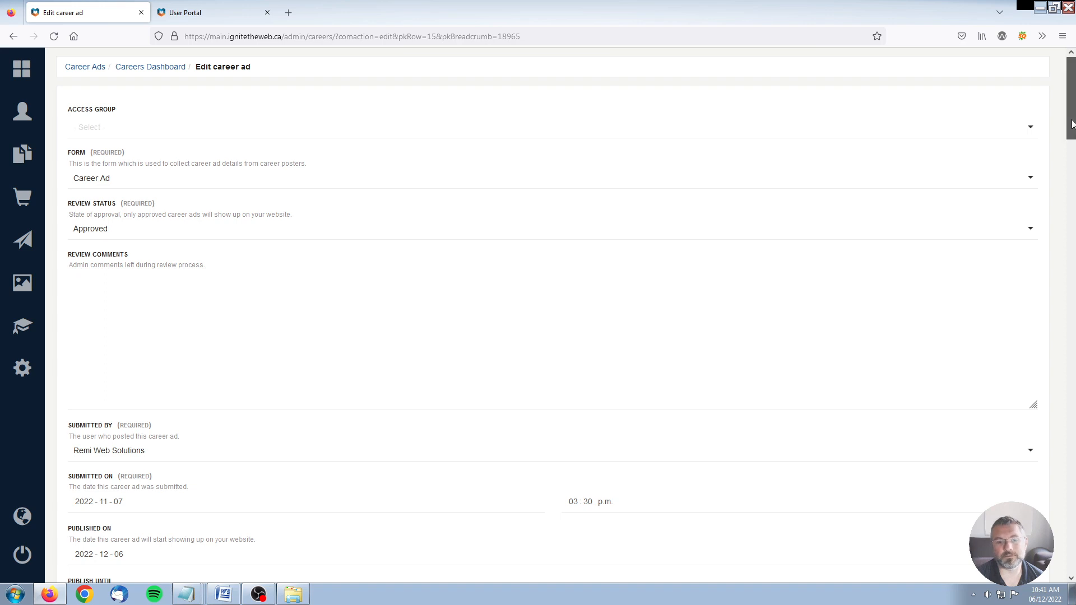
{"action": "left_click_drag", "start_coordinate": [1073, 125], "coordinate": [1073, 144]}
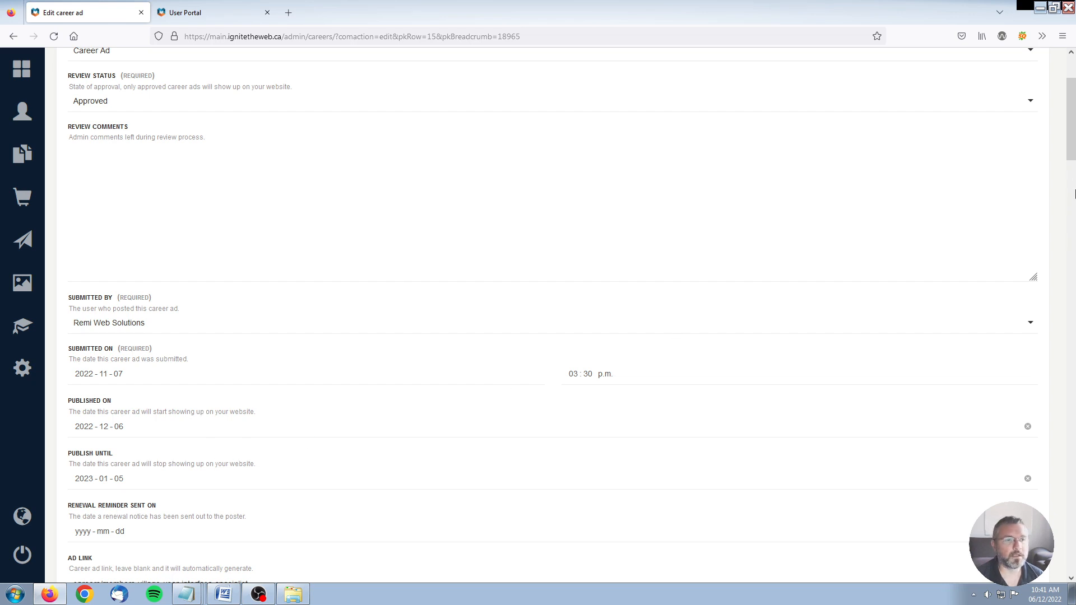
{"action": "left_click_drag", "start_coordinate": [1071, 140], "coordinate": [1073, 98]}
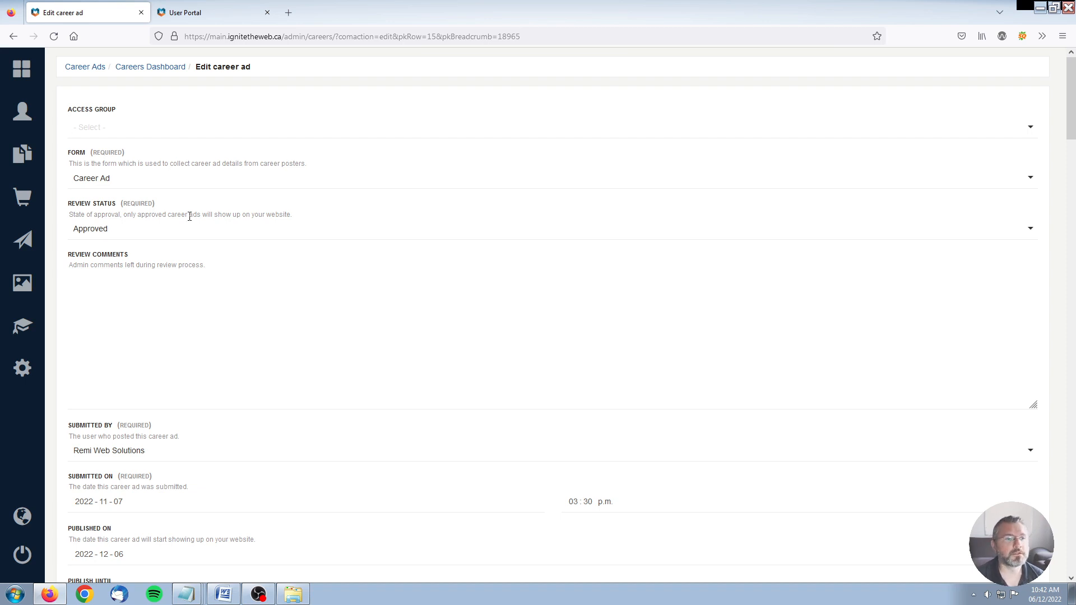
{"action": "left_click", "coordinate": [98, 229]}
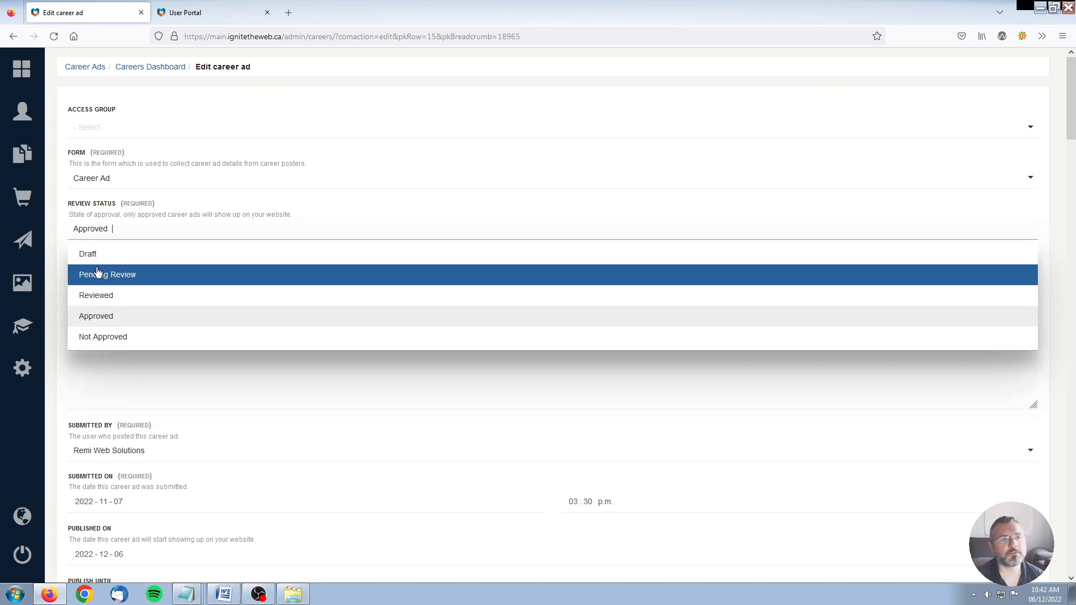
{"action": "left_click", "coordinate": [144, 279]}
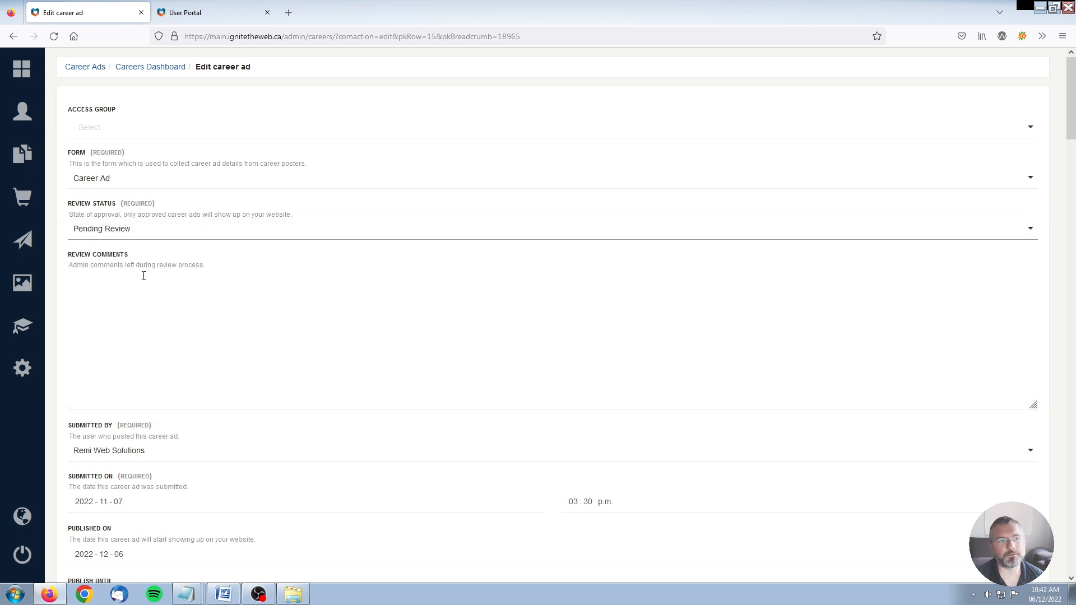
Set the career ad's Publish Until date to 2023-01-31 and save the ad
{"action": "left_click_drag", "start_coordinate": [1071, 104], "coordinate": [1068, 139]}
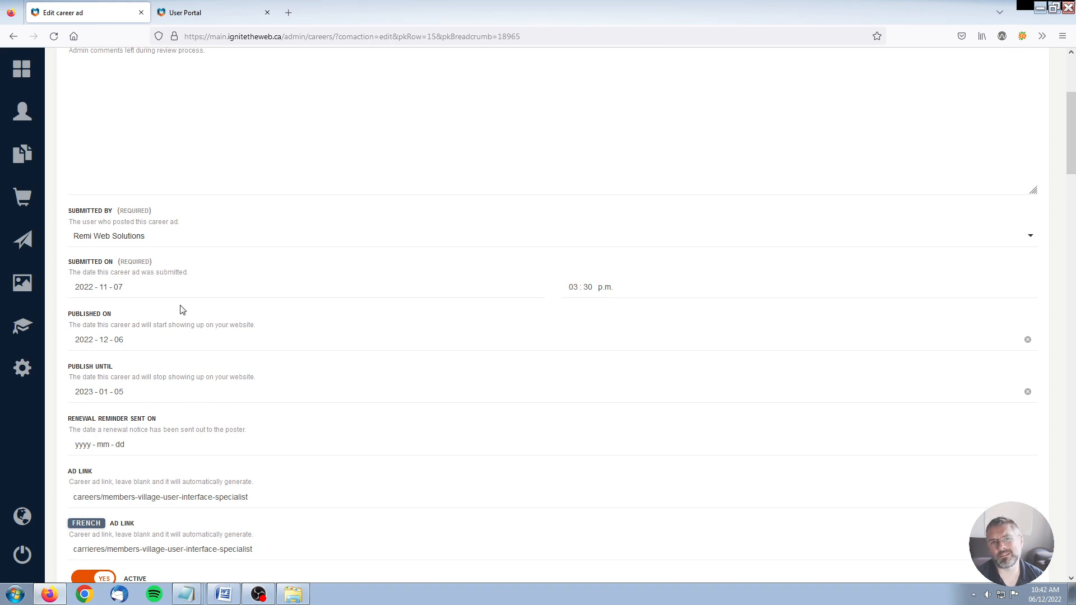
{"action": "left_click", "coordinate": [116, 395]}
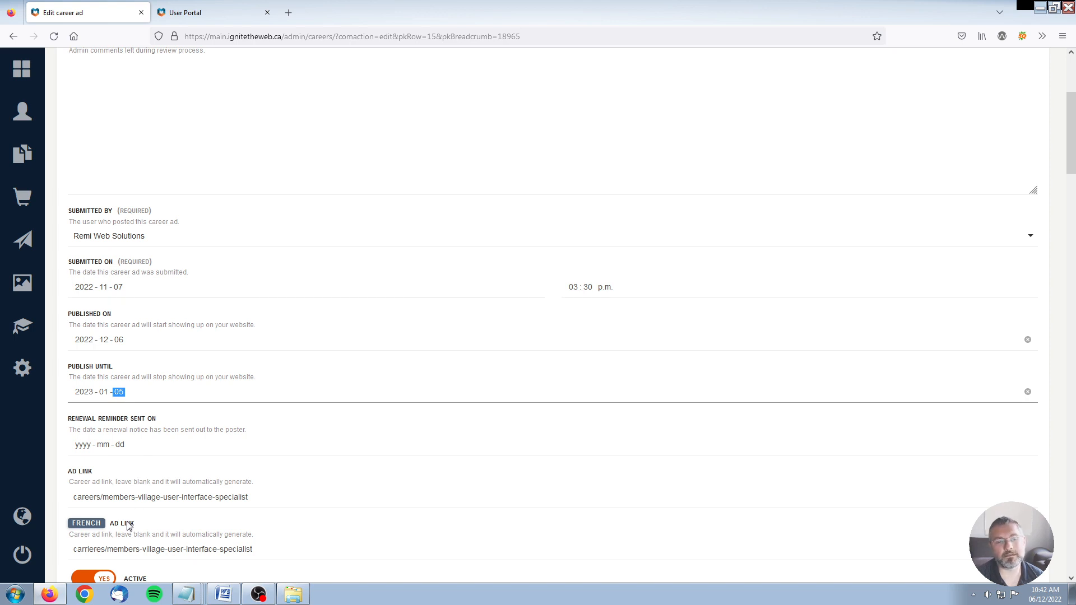
{"action": "left_click", "coordinate": [233, 377]}
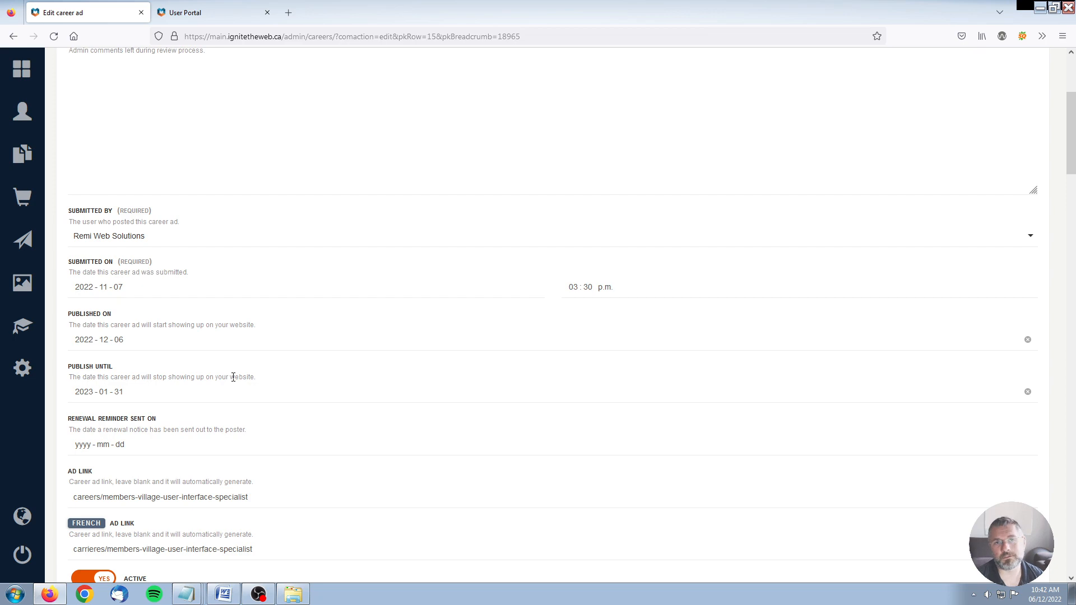
{"action": "scroll", "coordinate": [233, 377], "scroll_direction": "down", "scroll_amount": 20}
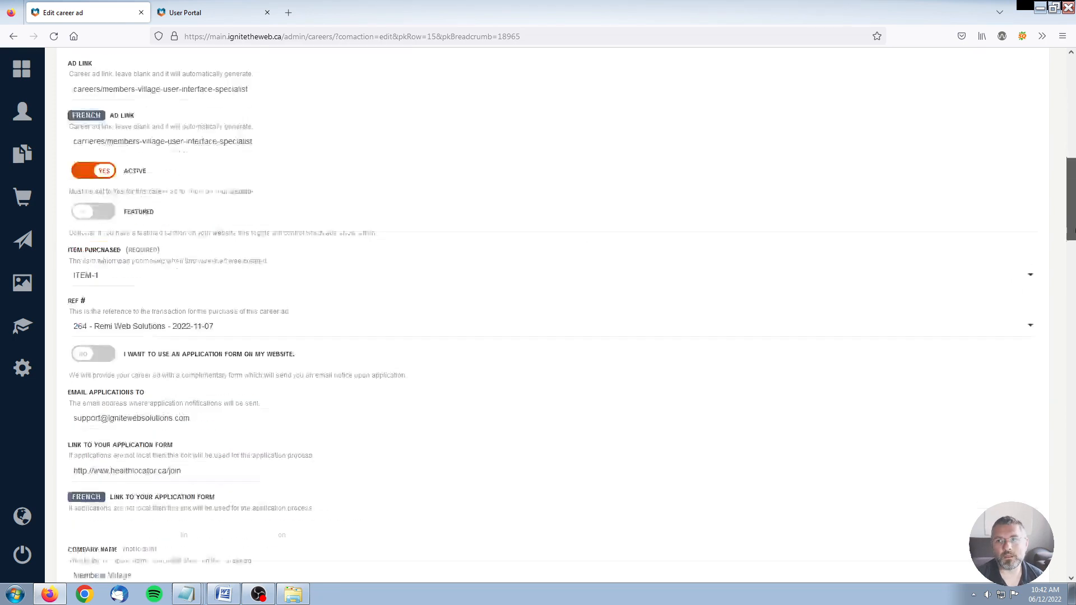
{"action": "left_click", "coordinate": [106, 454]}
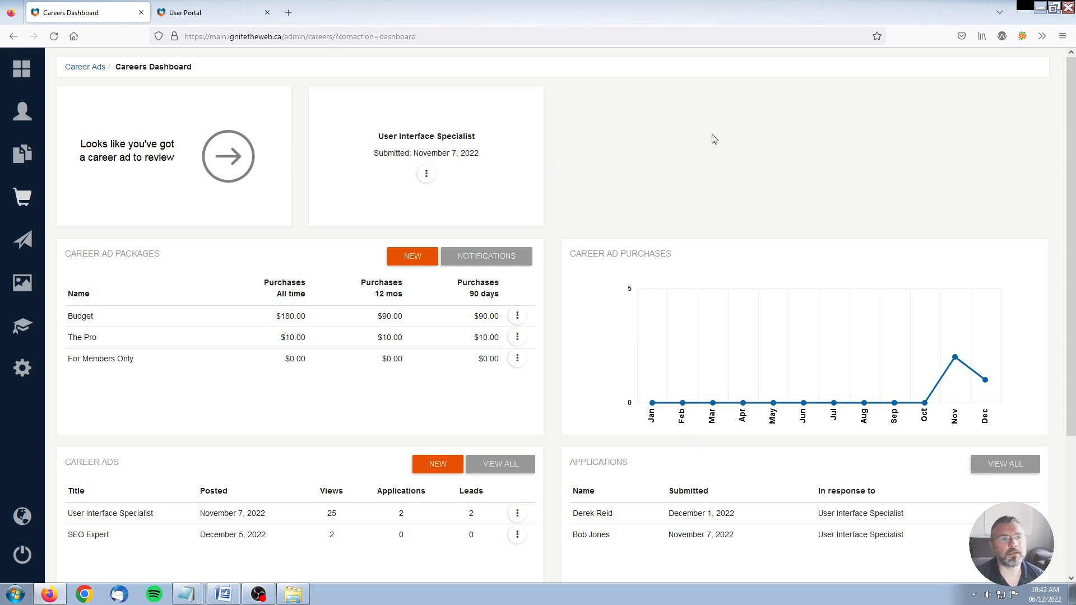
Check the dashboard for the career ad awaiting review and look at the Career Ads list
{"action": "left_click_drag", "start_coordinate": [378, 137], "coordinate": [488, 137]}
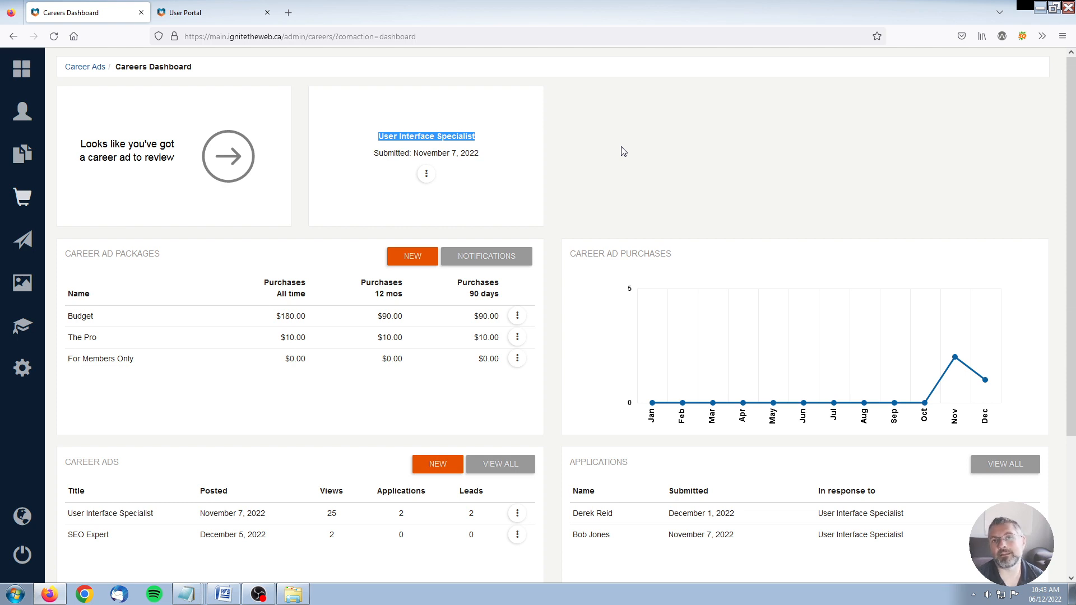
{"action": "left_click", "coordinate": [570, 147]}
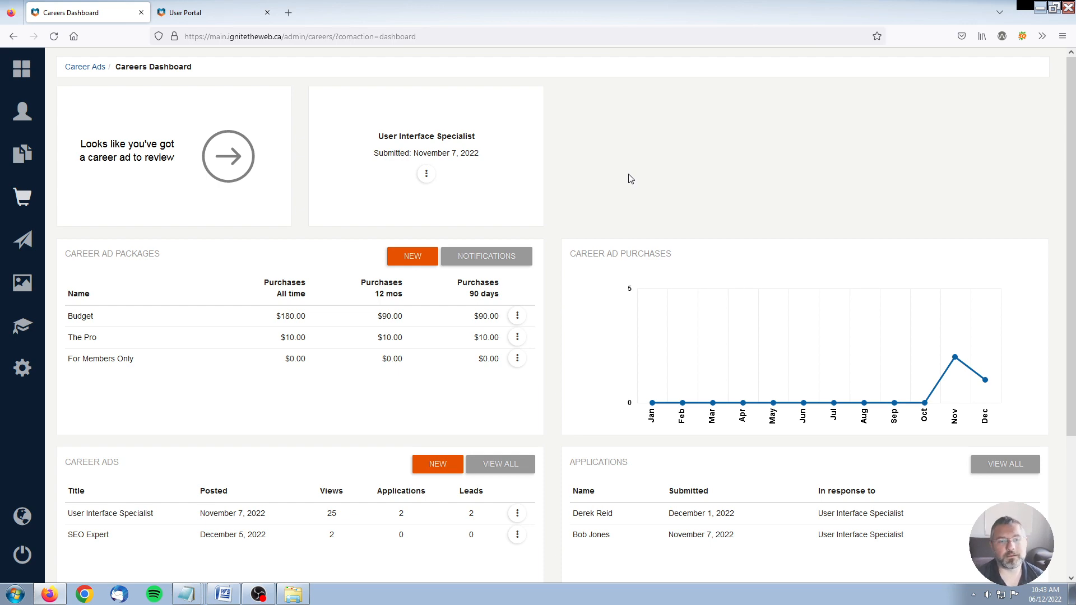
{"action": "left_click_drag", "start_coordinate": [114, 447], "coordinate": [100, 431]}
{"action": "left_click", "coordinate": [204, 448]}
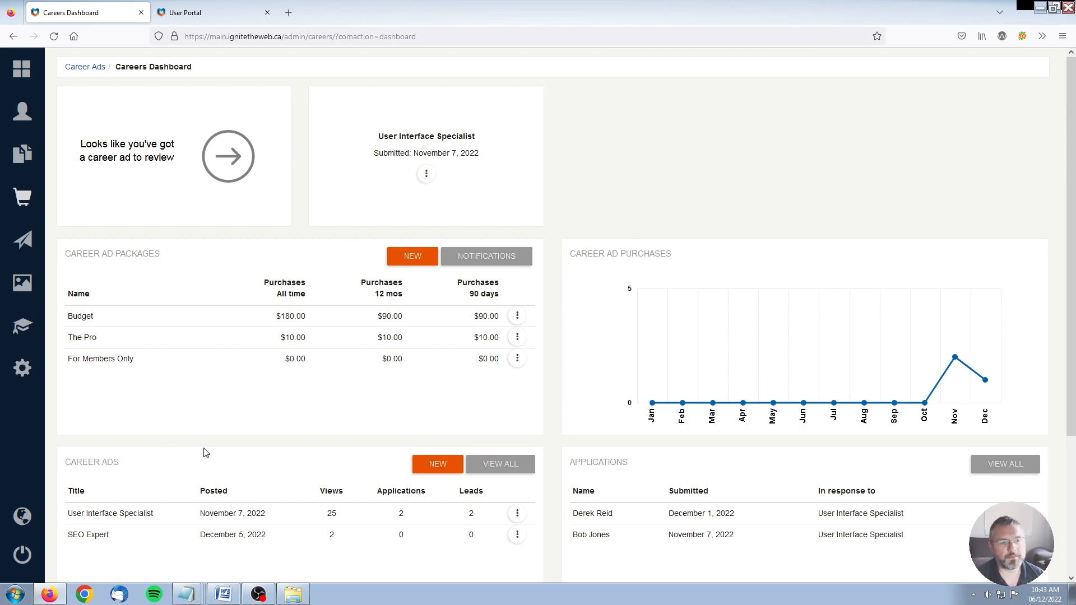
{"action": "scroll", "coordinate": [180, 440], "scroll_direction": "down", "scroll_amount": 3}
{"action": "left_click_drag", "start_coordinate": [66, 287], "coordinate": [132, 288]}
{"action": "left_click", "coordinate": [139, 290]}
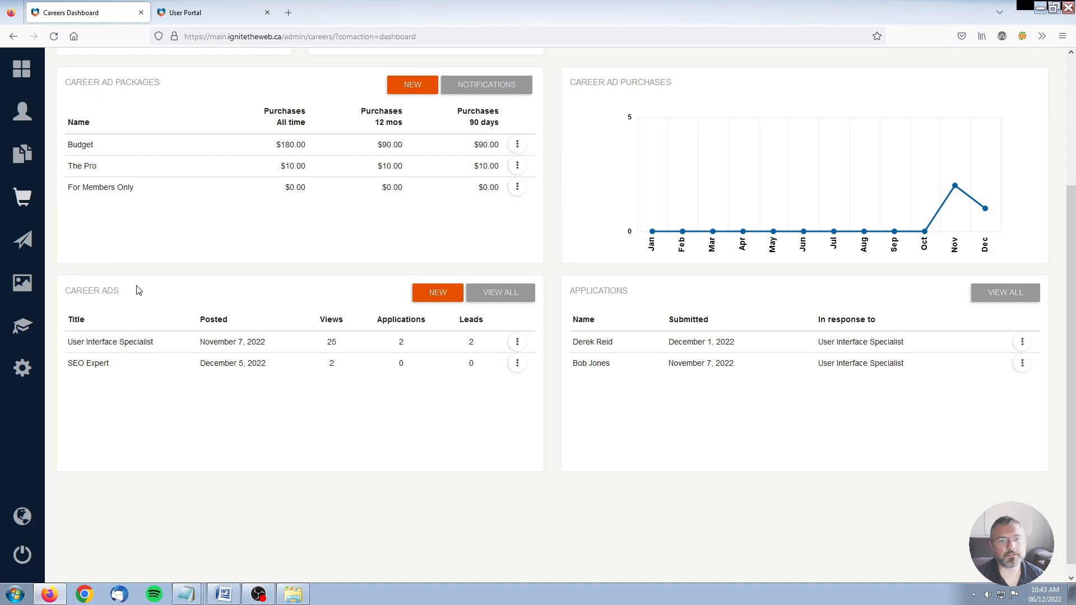
Open the full list of career ads and examine the Publish Until dates of the Happiness Delivery Person and Big Guy ads
{"action": "left_click", "coordinate": [505, 293]}
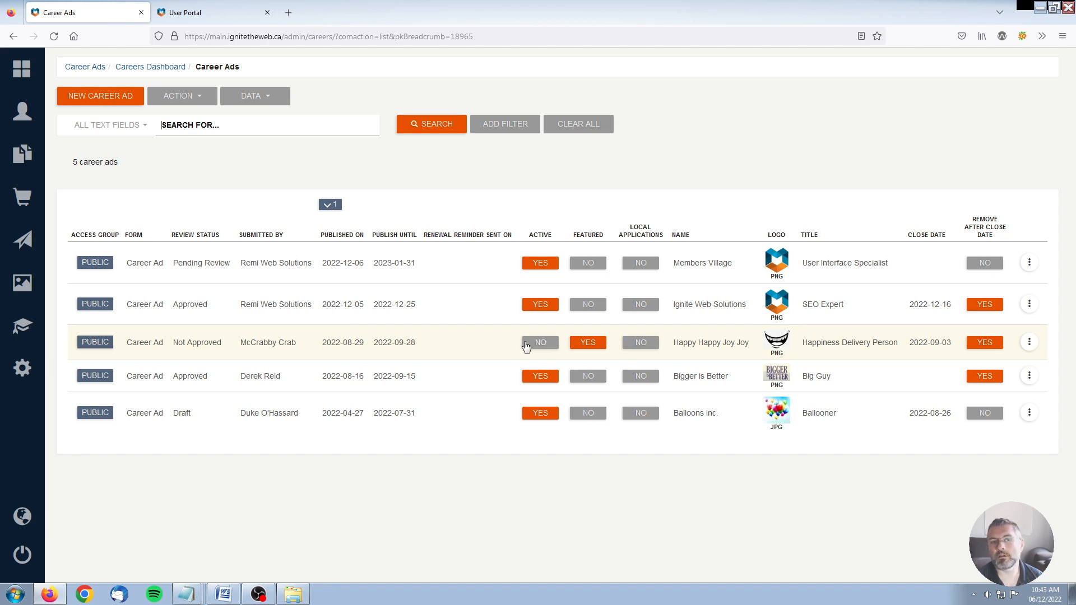
{"action": "left_click_drag", "start_coordinate": [415, 343], "coordinate": [372, 349]}
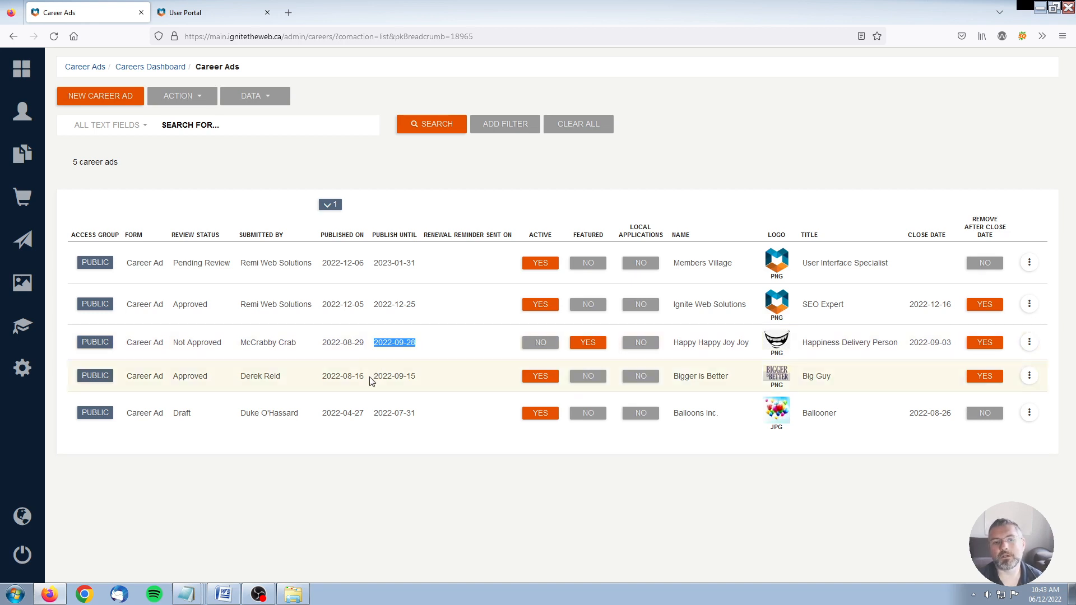
{"action": "left_click_drag", "start_coordinate": [374, 378], "coordinate": [420, 381]}
{"action": "left_click", "coordinate": [422, 381]}
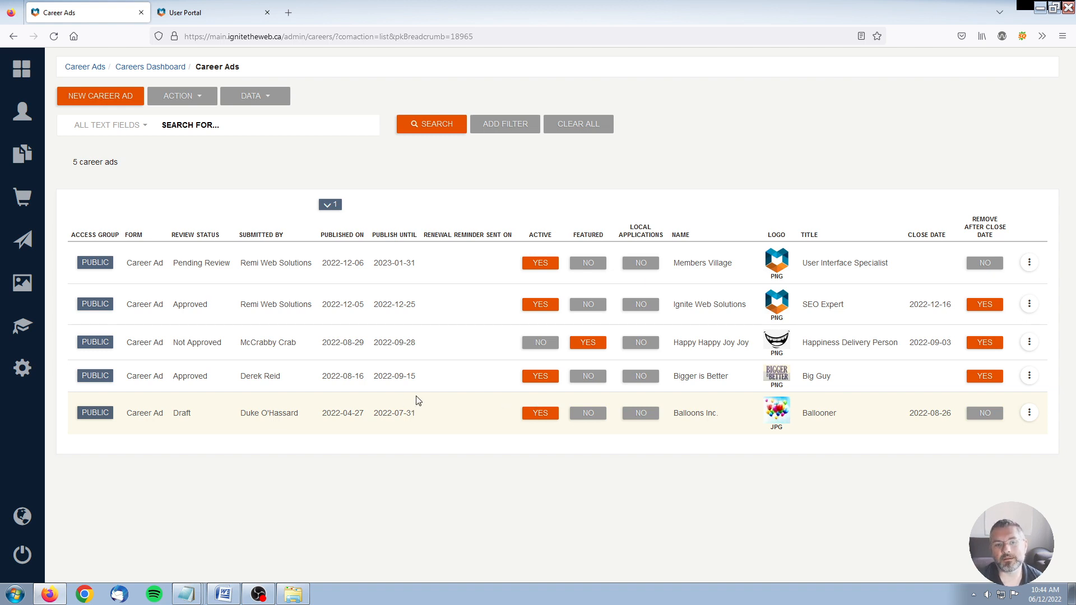
{"action": "left_click_drag", "start_coordinate": [805, 377], "coordinate": [855, 380]}
{"action": "left_click", "coordinate": [414, 377]}
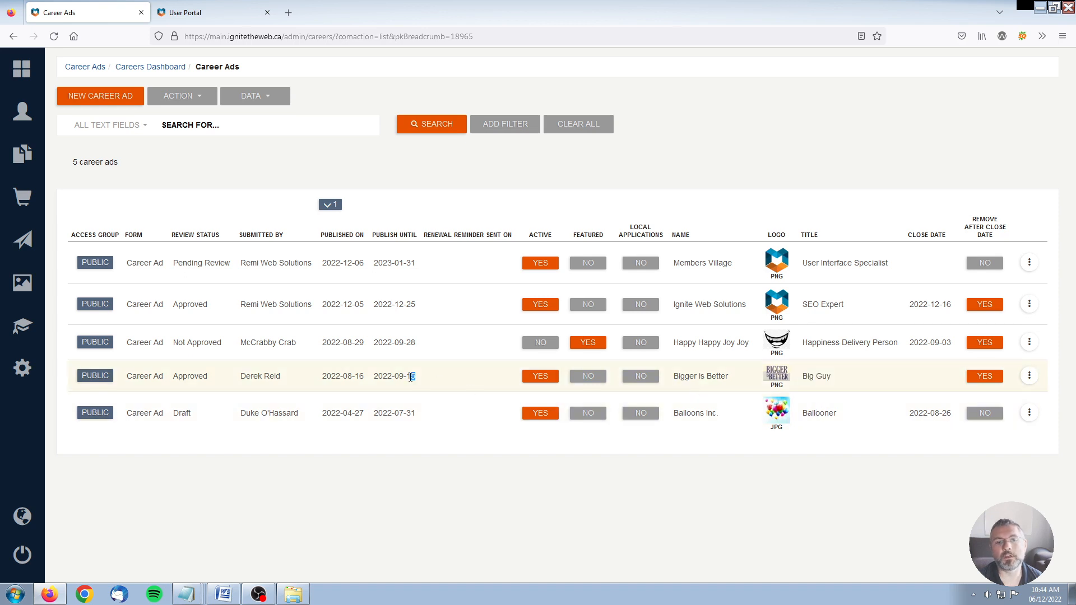
{"action": "left_click_drag", "start_coordinate": [413, 377], "coordinate": [373, 378]}
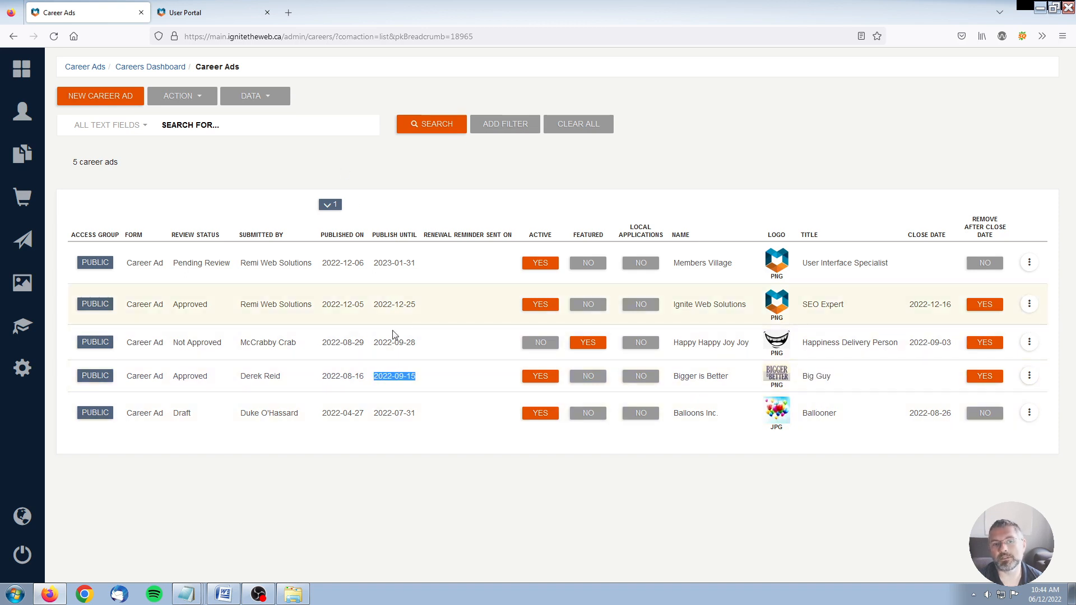
{"action": "left_click", "coordinate": [464, 463]}
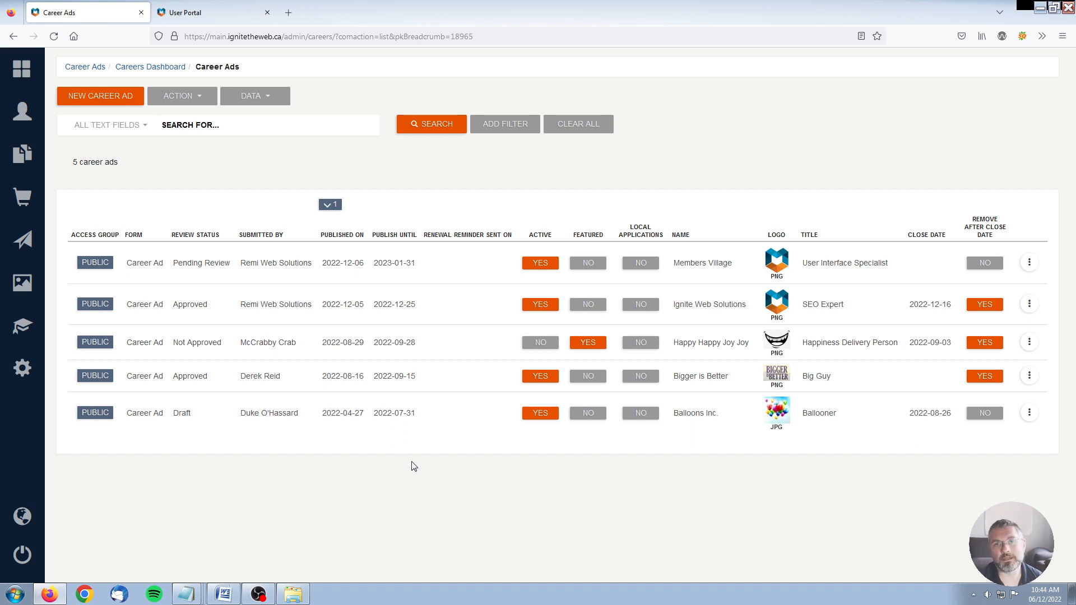
View the invoice for the User Interface Specialist ad, check its amount due, and close the invoice
{"action": "left_click", "coordinate": [1030, 263]}
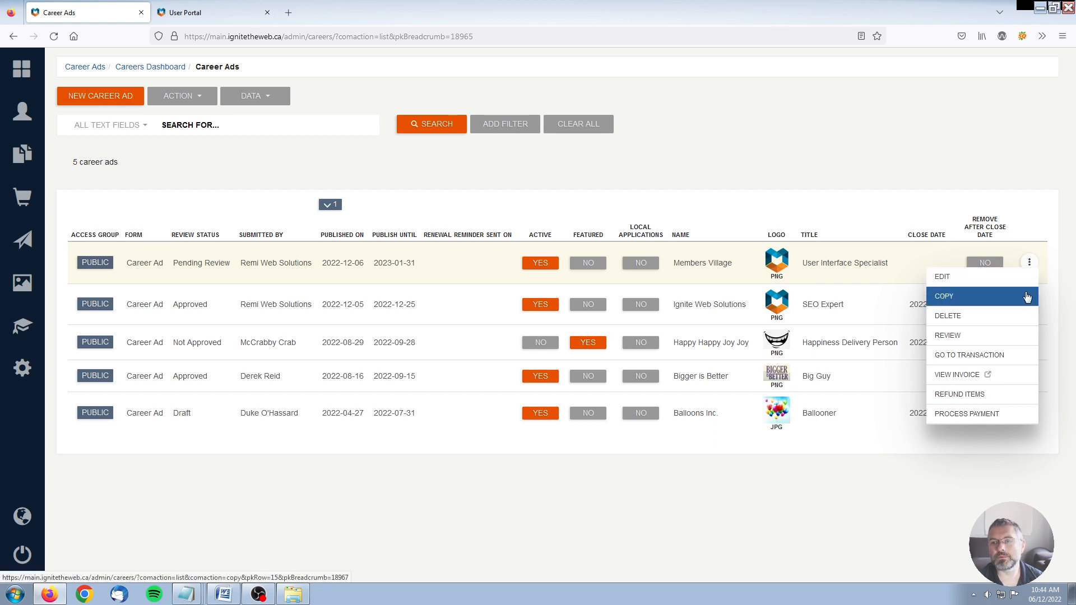
{"action": "left_click", "coordinate": [956, 375]}
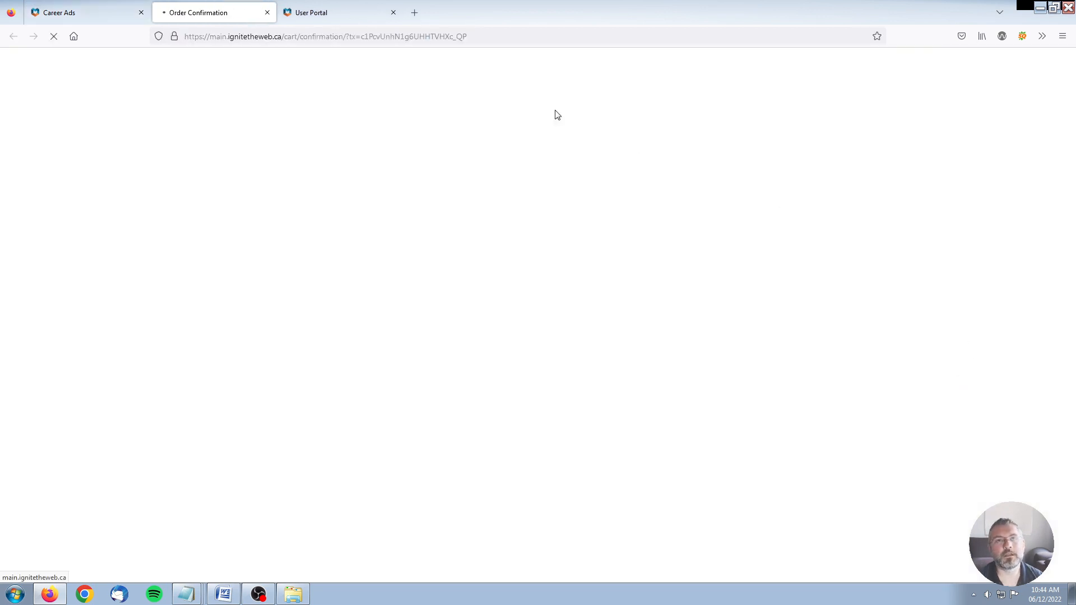
{"action": "scroll", "coordinate": [149, 444], "scroll_direction": "down", "scroll_amount": 3}
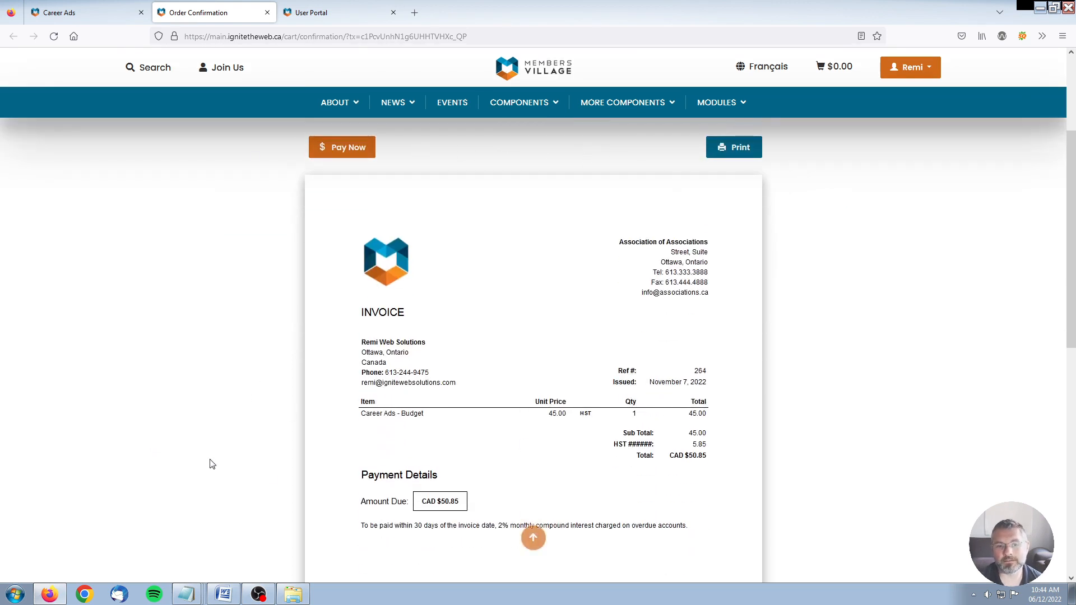
{"action": "left_click_drag", "start_coordinate": [353, 516], "coordinate": [482, 505]}
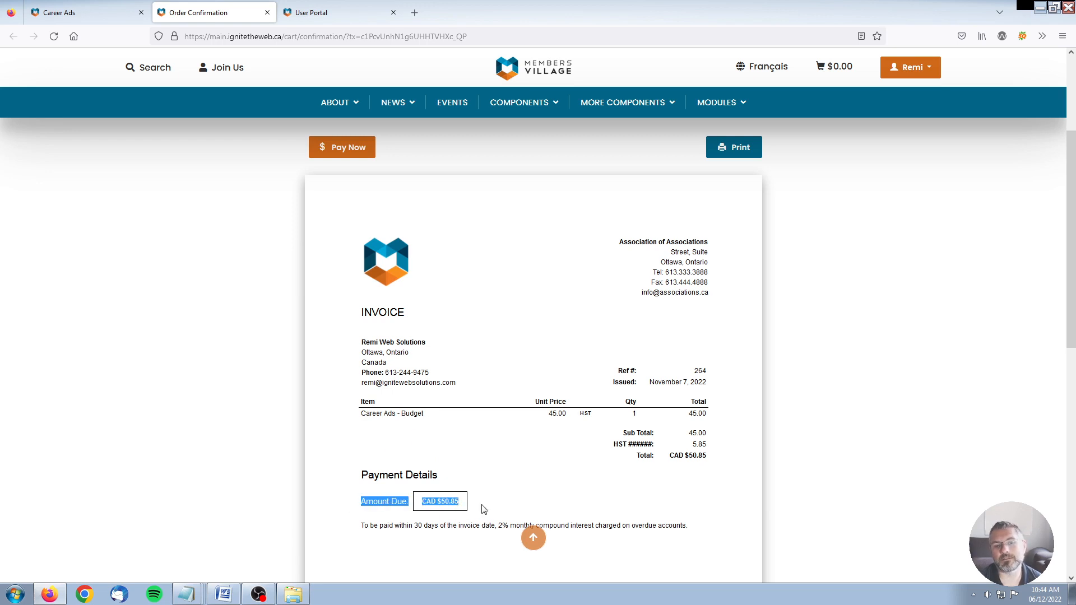
{"action": "left_click", "coordinate": [495, 506]}
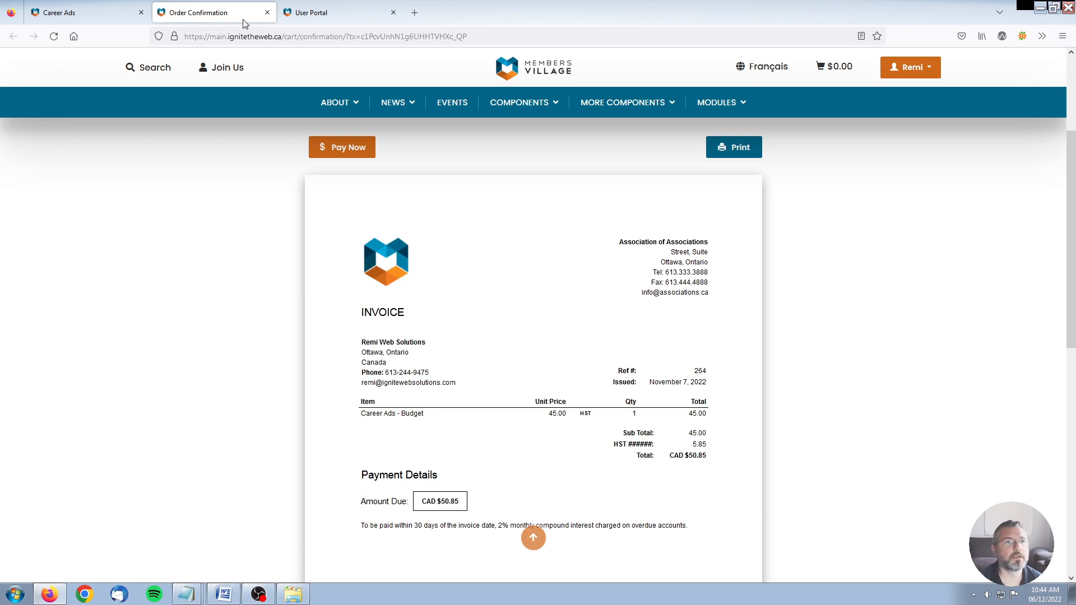
{"action": "left_click", "coordinate": [268, 12]}
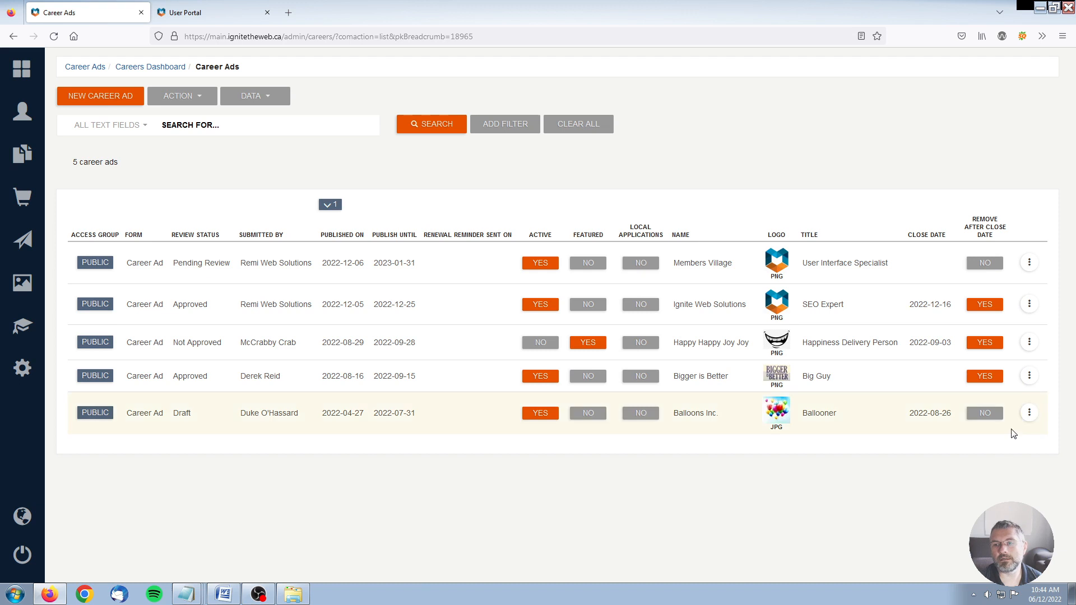
View the receipt for the Happiness Delivery Person ad and examine its payment details
{"action": "left_click", "coordinate": [1029, 343]}
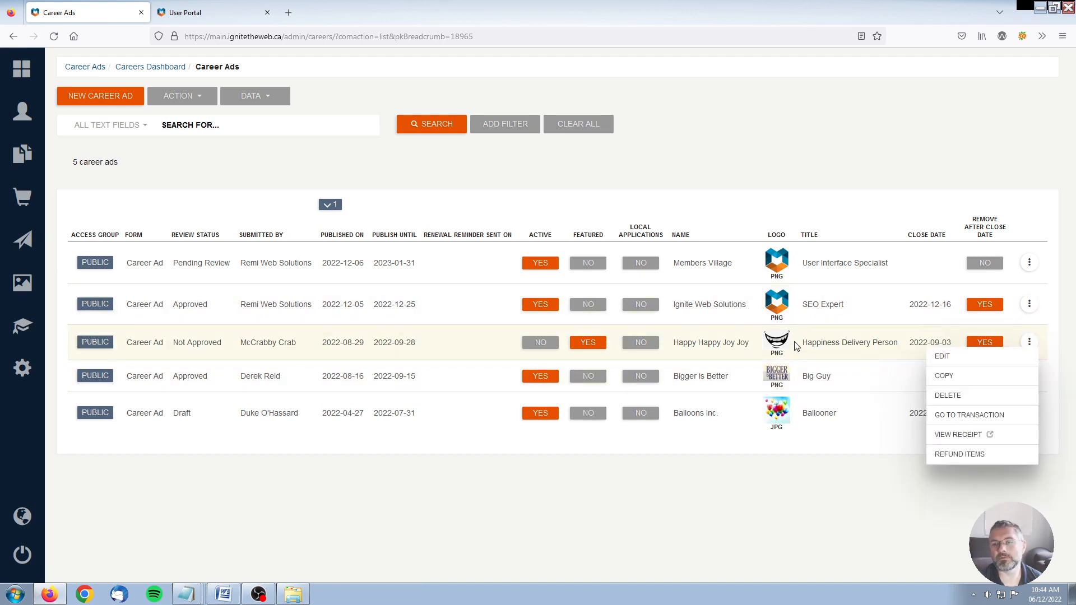
{"action": "left_click", "coordinate": [952, 435]}
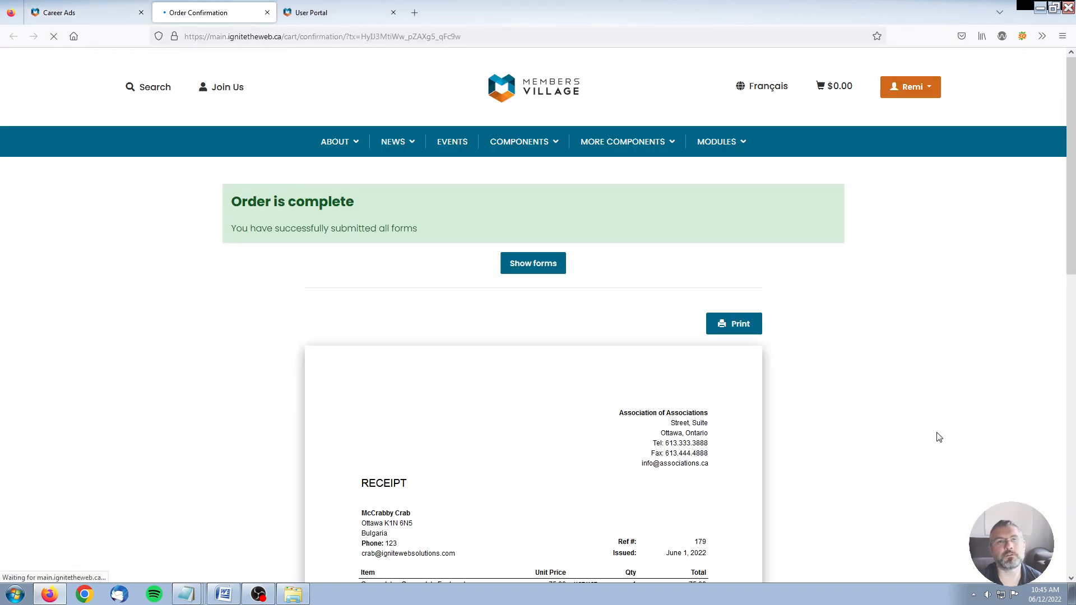
{"action": "scroll", "coordinate": [200, 382], "scroll_direction": "down", "scroll_amount": 4}
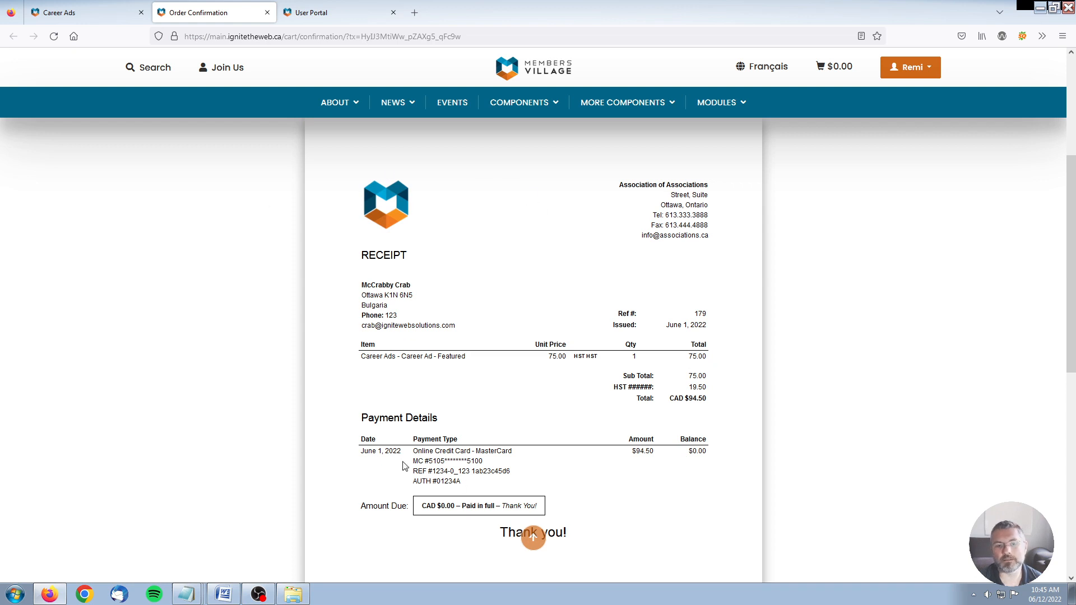
{"action": "left_click_drag", "start_coordinate": [362, 415], "coordinate": [556, 476]}
{"action": "left_click", "coordinate": [563, 477]}
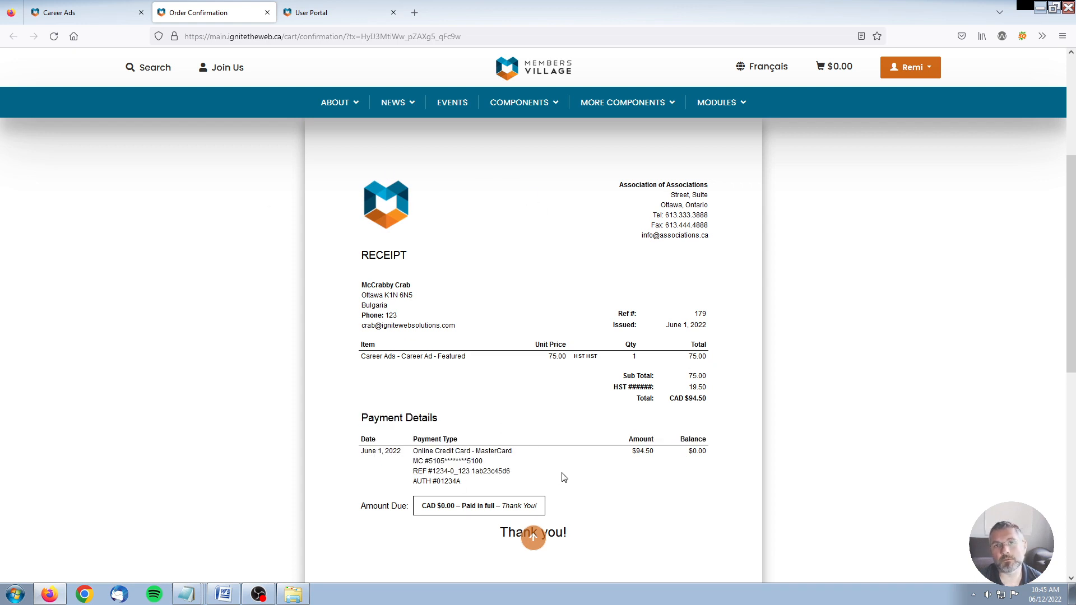
{"action": "mouse_move", "coordinate": [413, 449]}
{"action": "left_mouse_down"}
{"action": "mouse_move", "coordinate": [480, 481]}
{"action": "mouse_move", "coordinate": [452, 482]}
{"action": "mouse_move", "coordinate": [413, 451]}
{"action": "left_mouse_up"}
{"action": "left_click", "coordinate": [543, 481]}
{"action": "left_click", "coordinate": [541, 480]}
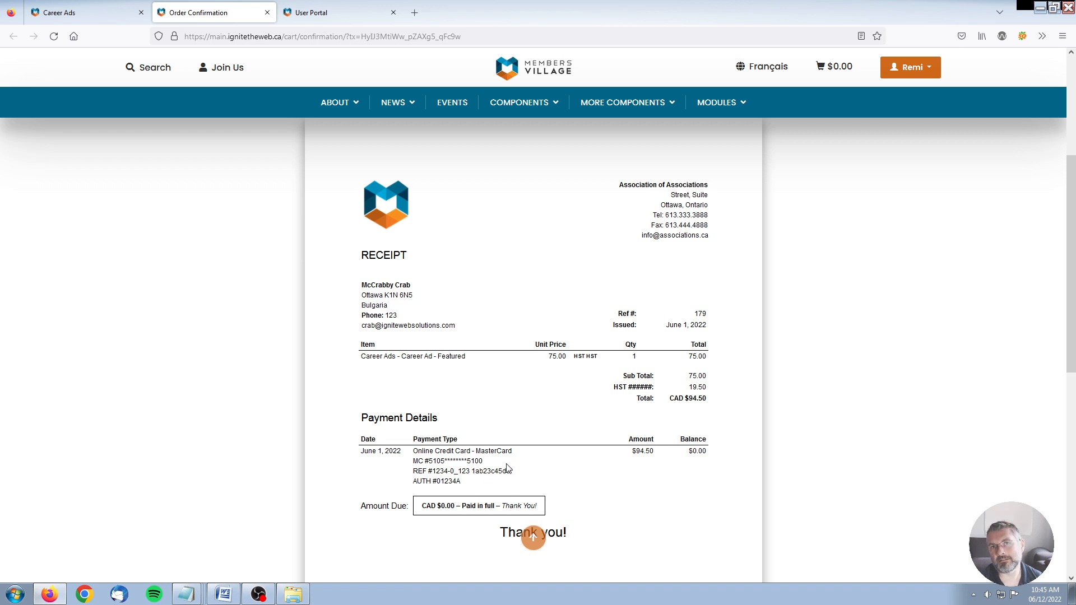
Highlight the online credit card payment details on the receipt to examine them, and close the receipt
{"action": "left_click_drag", "start_coordinate": [476, 489], "coordinate": [408, 456]}
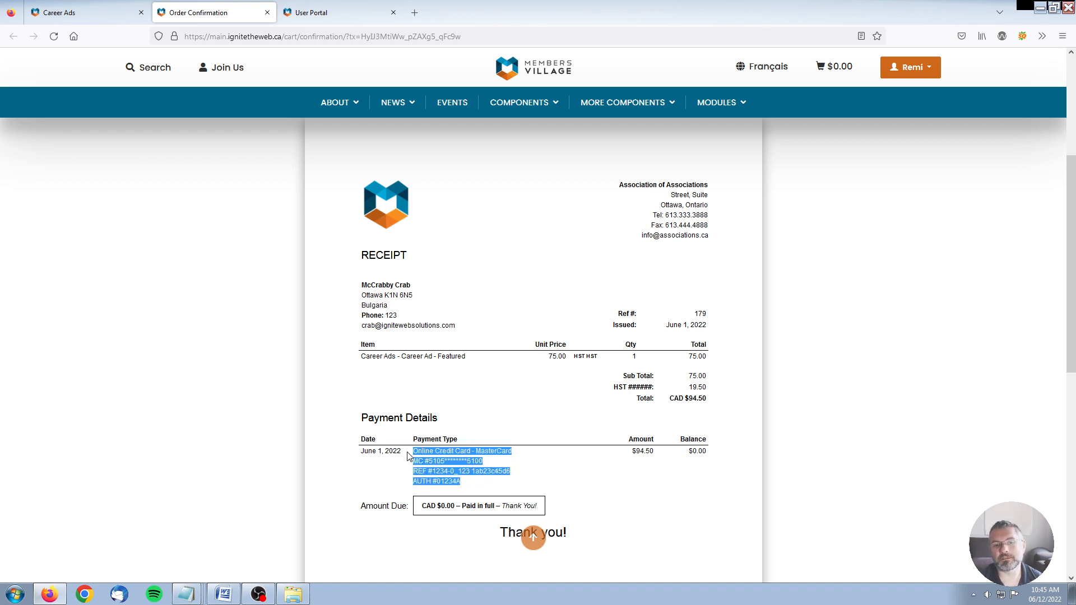
{"action": "left_click", "coordinate": [532, 445]}
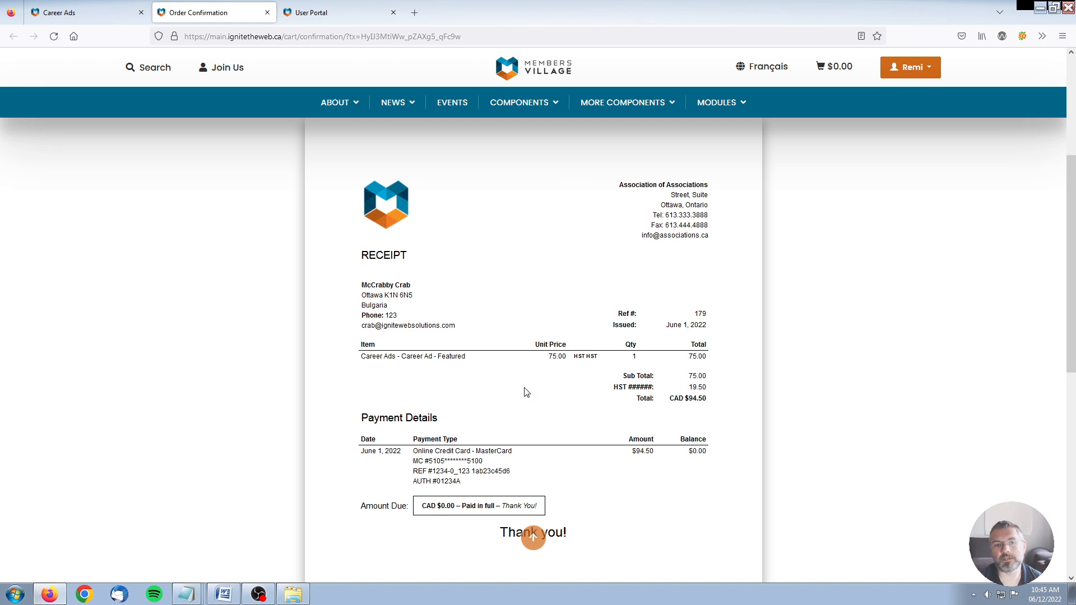
{"action": "left_click", "coordinate": [267, 12]}
Copy the Members Village User Interface Specialist career ad, review the prefilled form down to its end, and save the duplicate
{"action": "left_click", "coordinate": [1028, 304]}
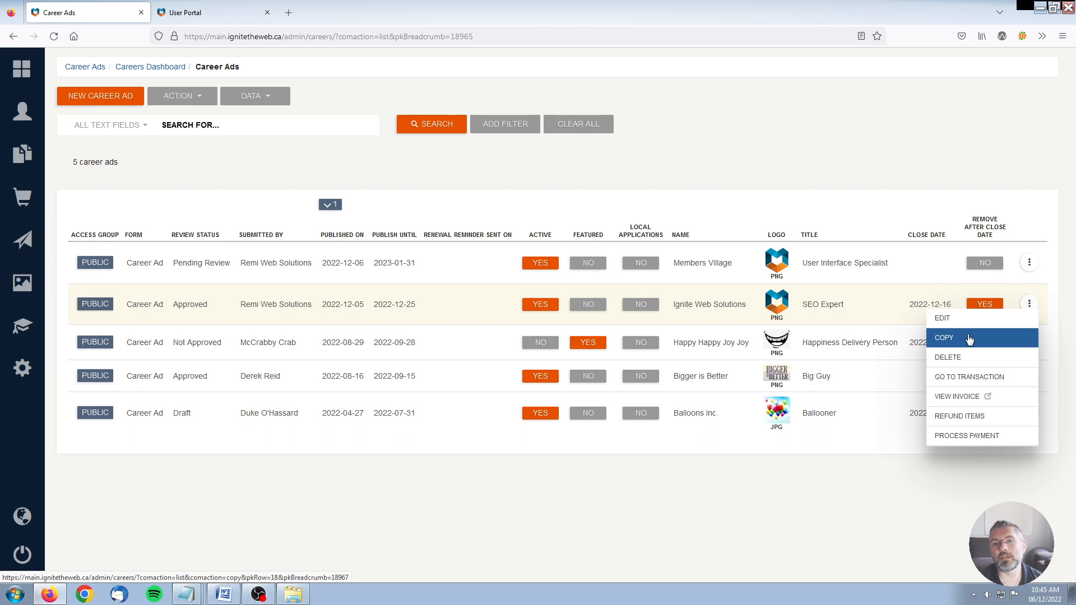
{"action": "left_click", "coordinate": [871, 193]}
{"action": "left_click", "coordinate": [1028, 263]}
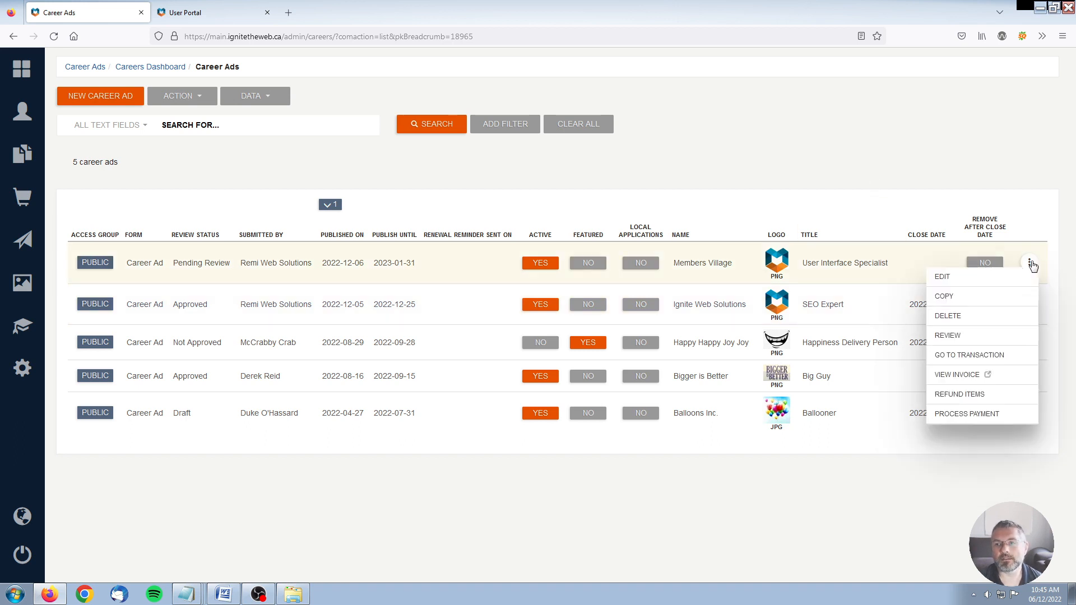
{"action": "left_click", "coordinate": [972, 301]}
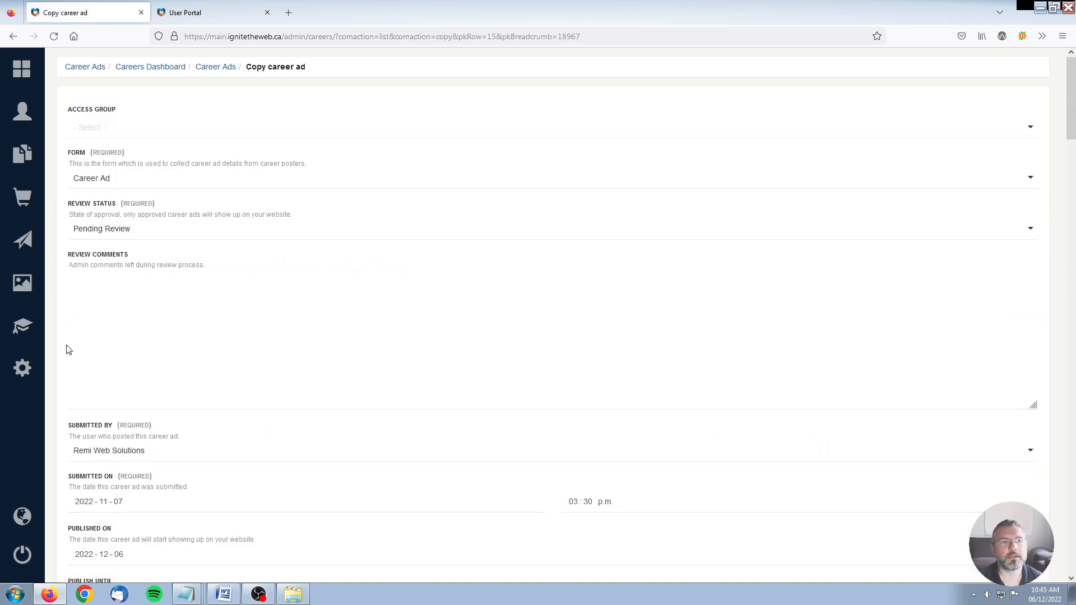
{"action": "scroll", "coordinate": [315, 383], "scroll_direction": "down", "scroll_amount": 12}
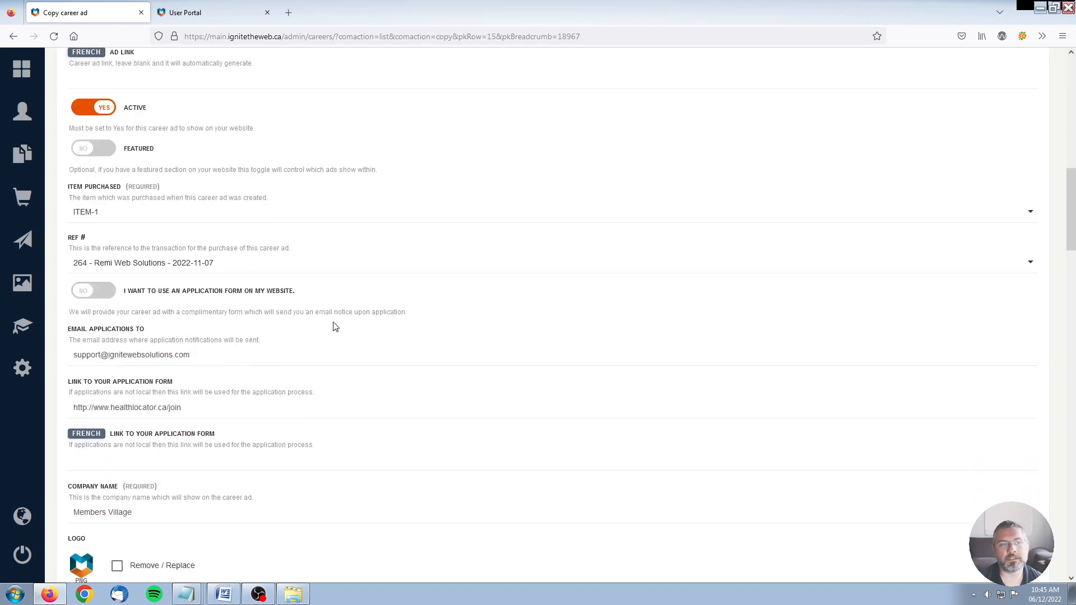
{"action": "scroll", "coordinate": [413, 247], "scroll_direction": "down", "scroll_amount": 5}
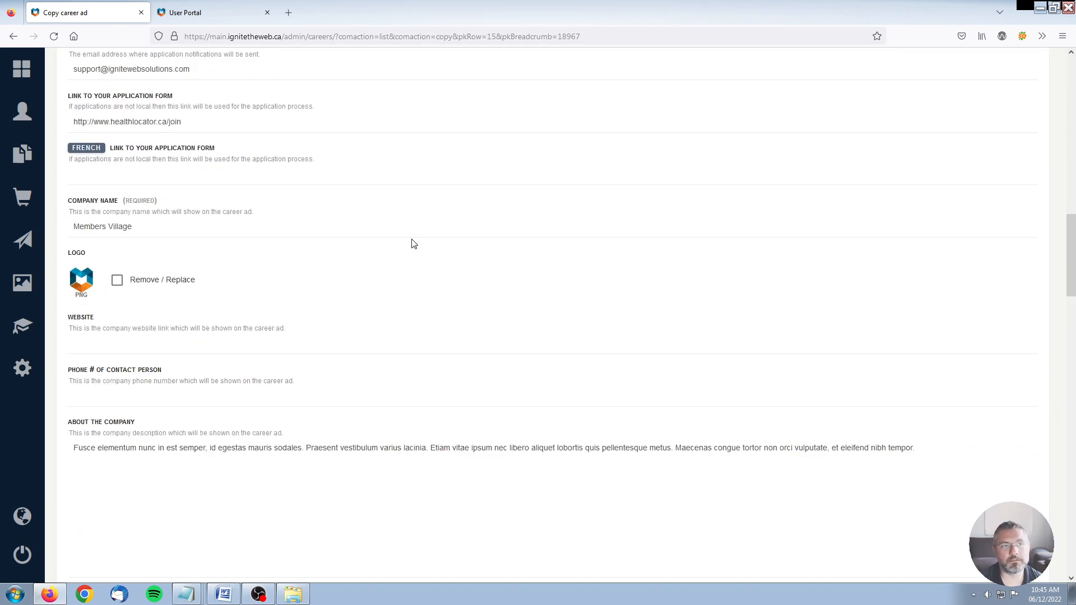
{"action": "scroll", "coordinate": [412, 244], "scroll_direction": "down", "scroll_amount": 15}
{"action": "scroll", "coordinate": [412, 239], "scroll_direction": "down", "scroll_amount": 11}
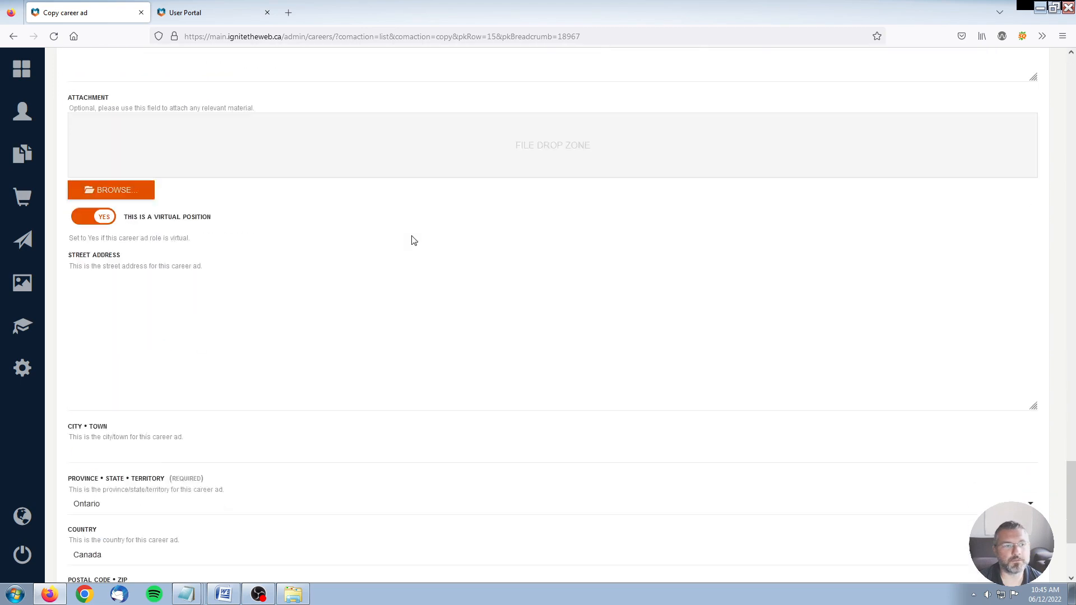
{"action": "left_click", "coordinate": [132, 453]}
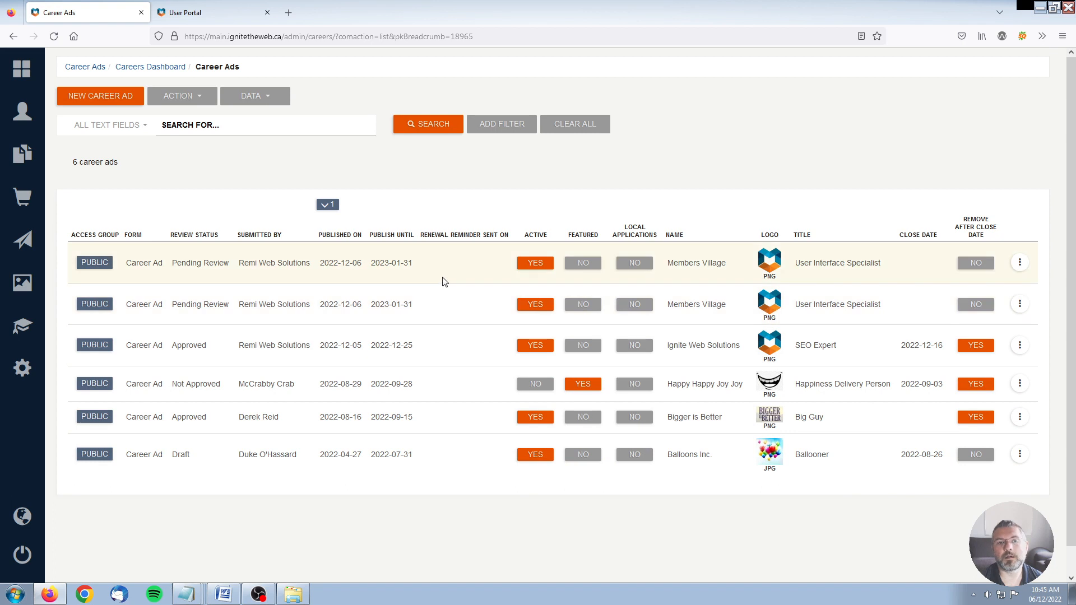
{"action": "left_click", "coordinate": [705, 153]}
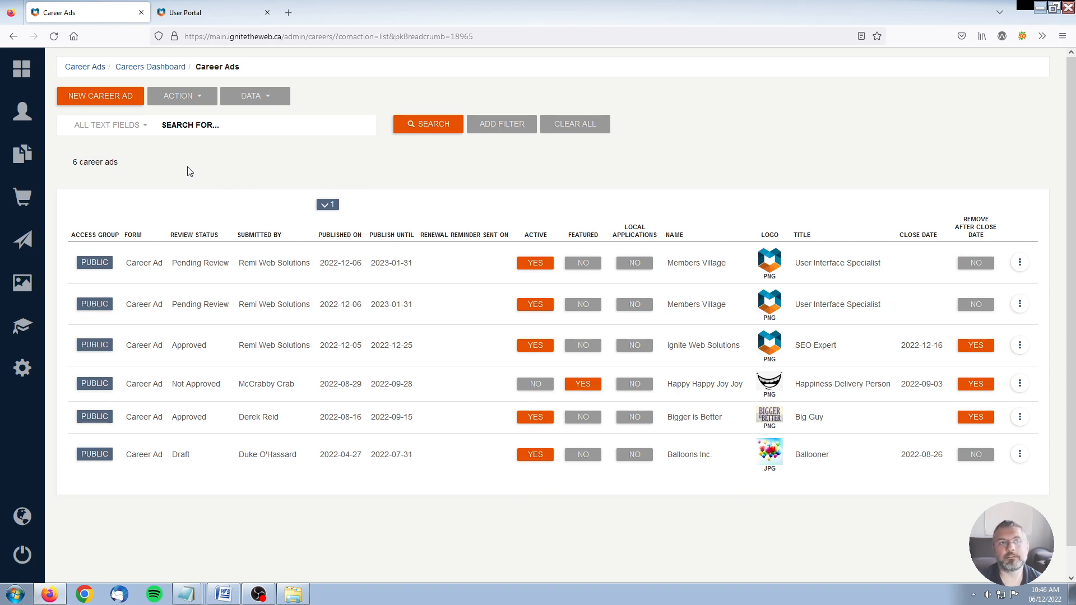
Return to the Careers Dashboard and delete the duplicate User Interface Specialist career ad, the one with 0 views
{"action": "left_click", "coordinate": [158, 68]}
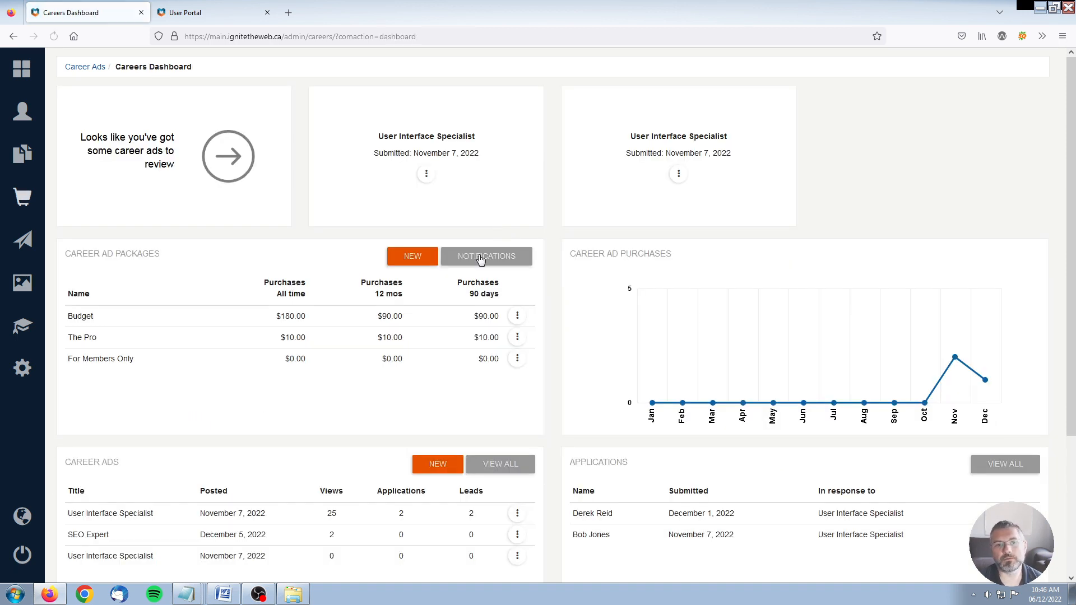
{"action": "scroll", "coordinate": [296, 423], "scroll_direction": "down", "scroll_amount": 3}
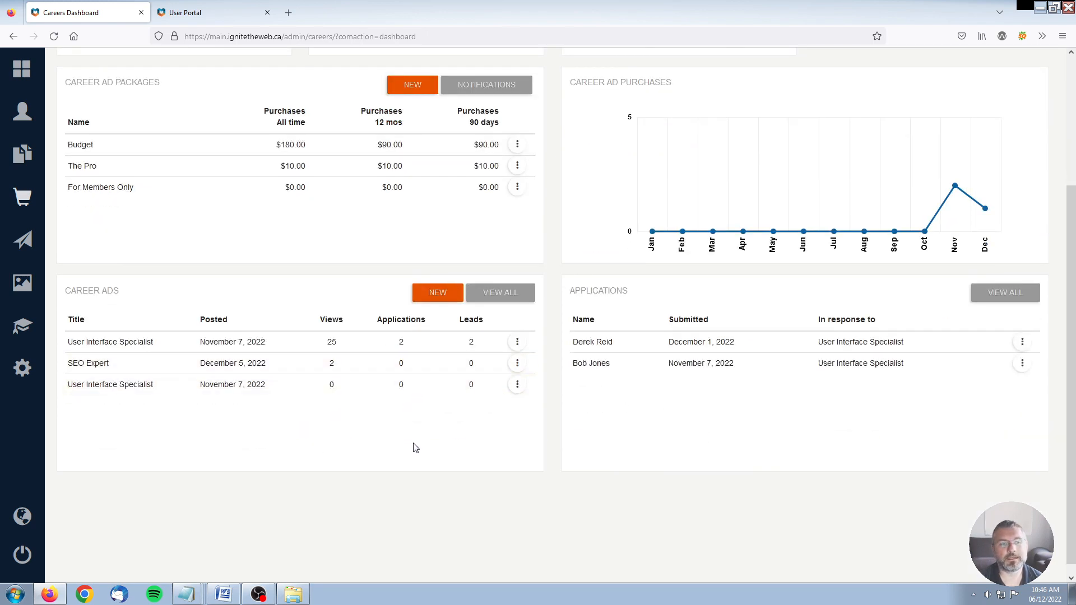
{"action": "left_click", "coordinate": [517, 391]}
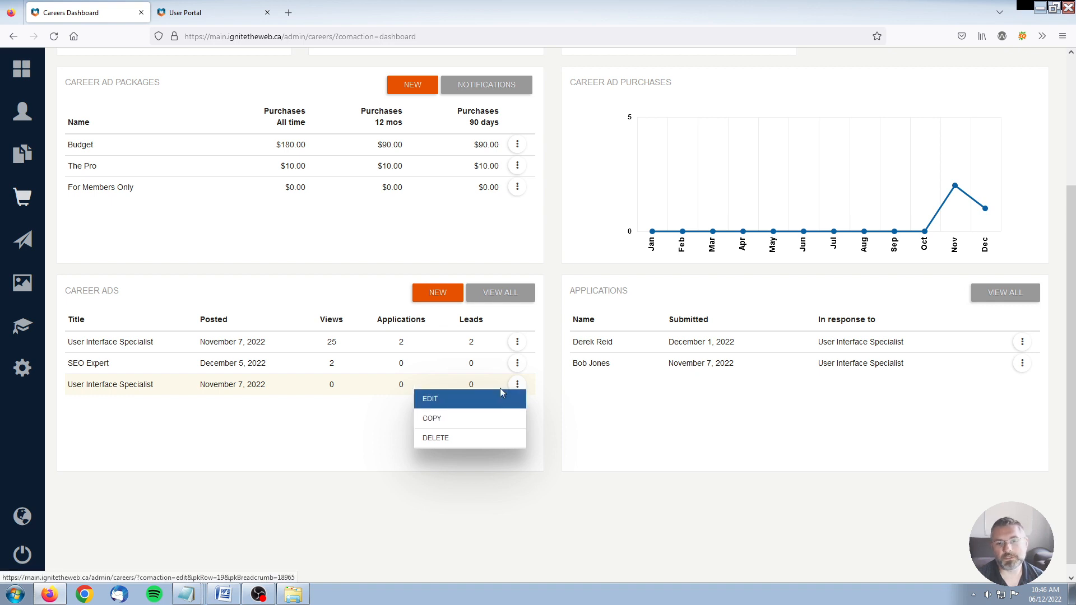
{"action": "left_click", "coordinate": [441, 438]}
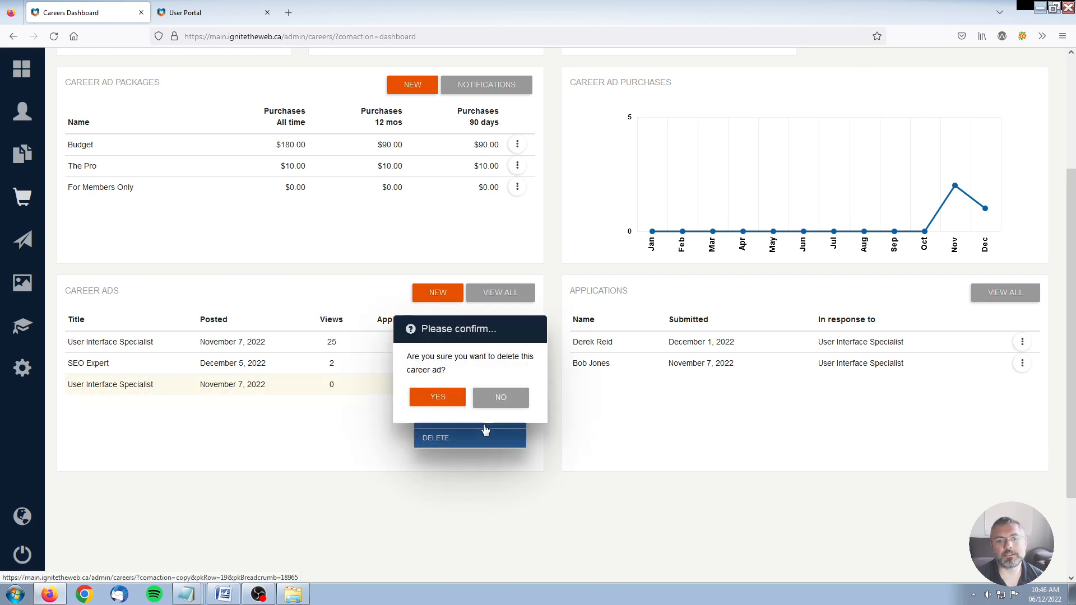
{"action": "left_click", "coordinate": [436, 396]}
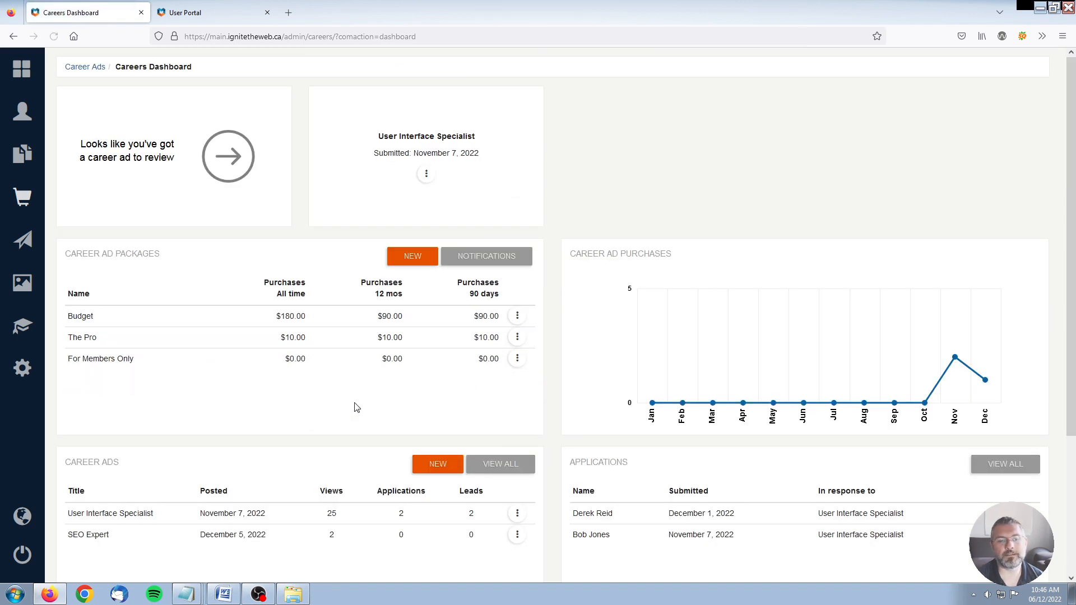